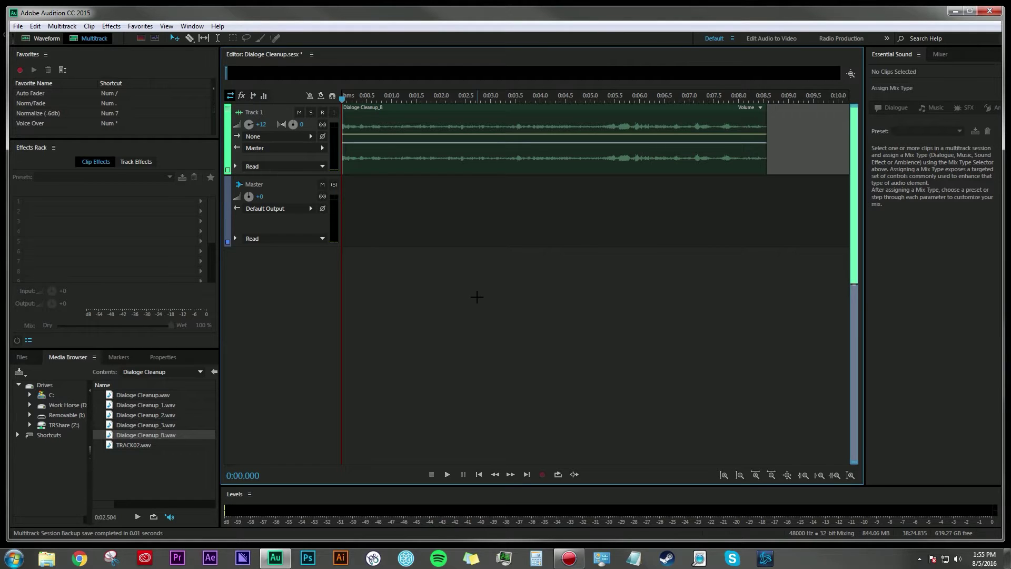
Select the Dialoge Cleanup_B clip on Track 1 and switch to the Time Selection tool (T).
{"action": "left_click", "coordinate": [426, 112]}
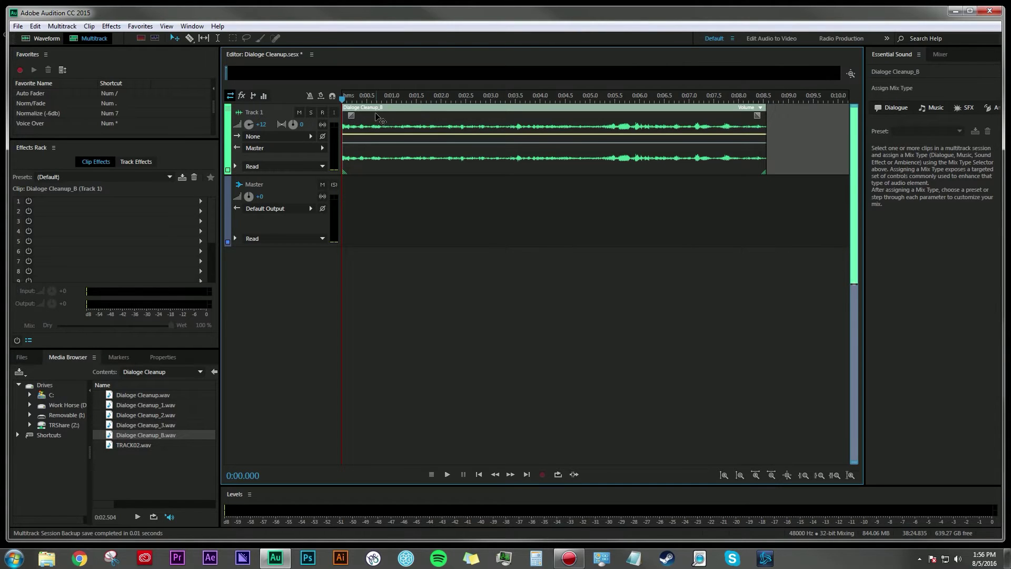
{"action": "left_click", "coordinate": [380, 108]}
{"action": "key", "text": "t"}
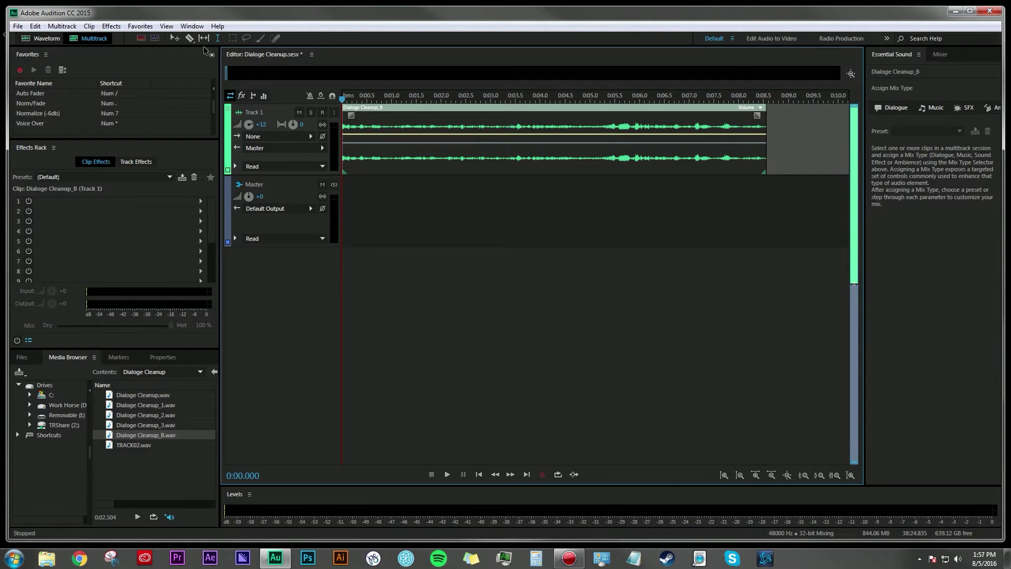
Open Dialoge Cleanup_B.wav in Waveform view, hide the spectral display, and play it through.
{"action": "double_click", "coordinate": [352, 109]}
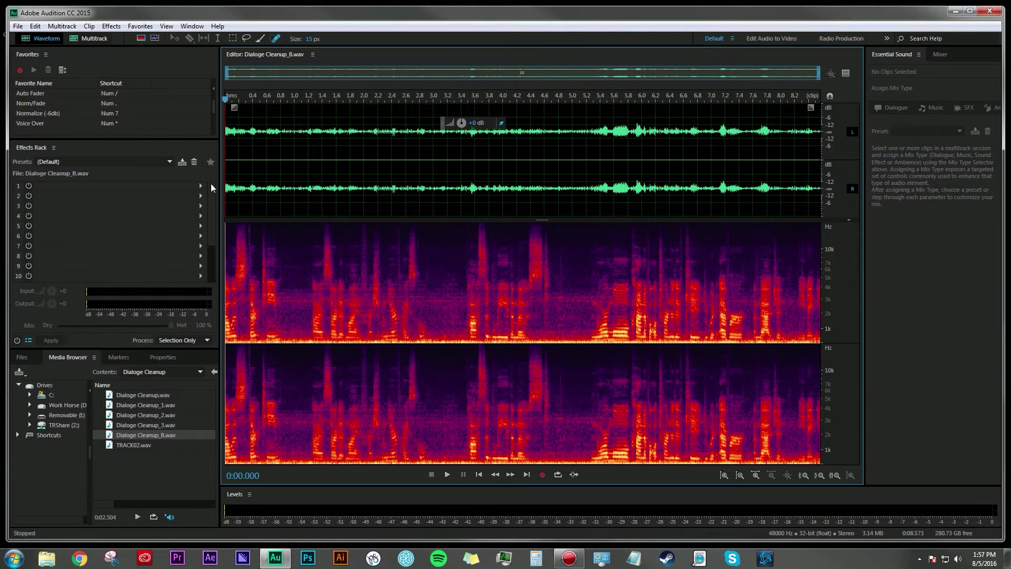
{"action": "left_click", "coordinate": [141, 39]}
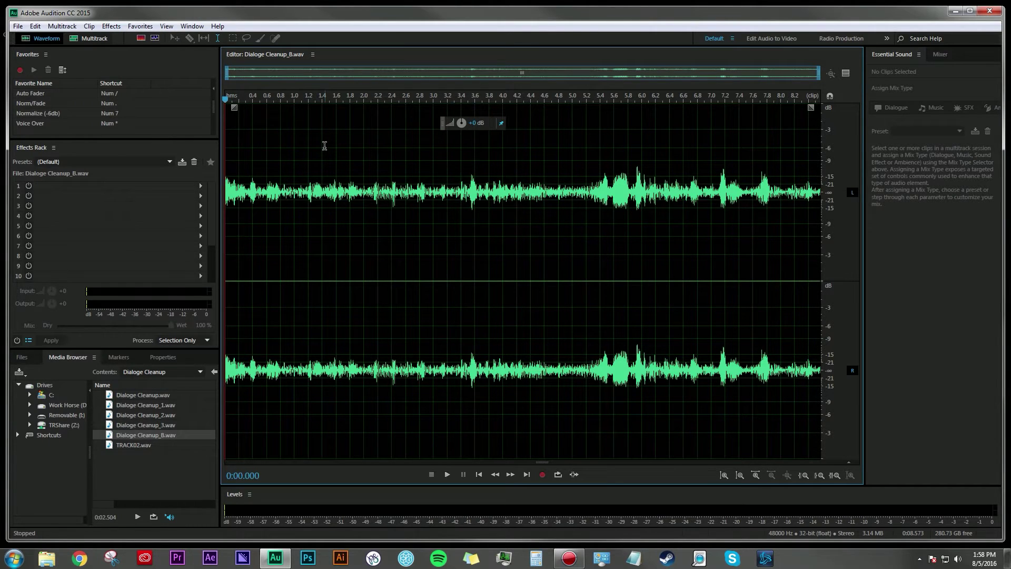
{"action": "key", "text": "space"}
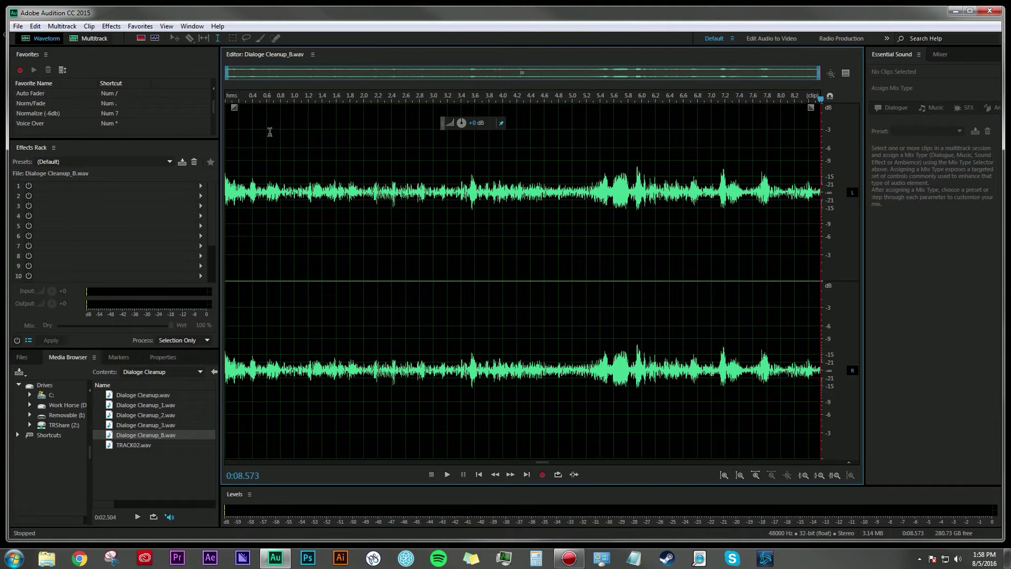
Select and preview the noise-only stretch around 0.8–1.2 s, refining its end edge.
{"action": "left_click", "coordinate": [282, 100]}
{"action": "key", "text": "space"}
{"action": "key", "text": "space"}
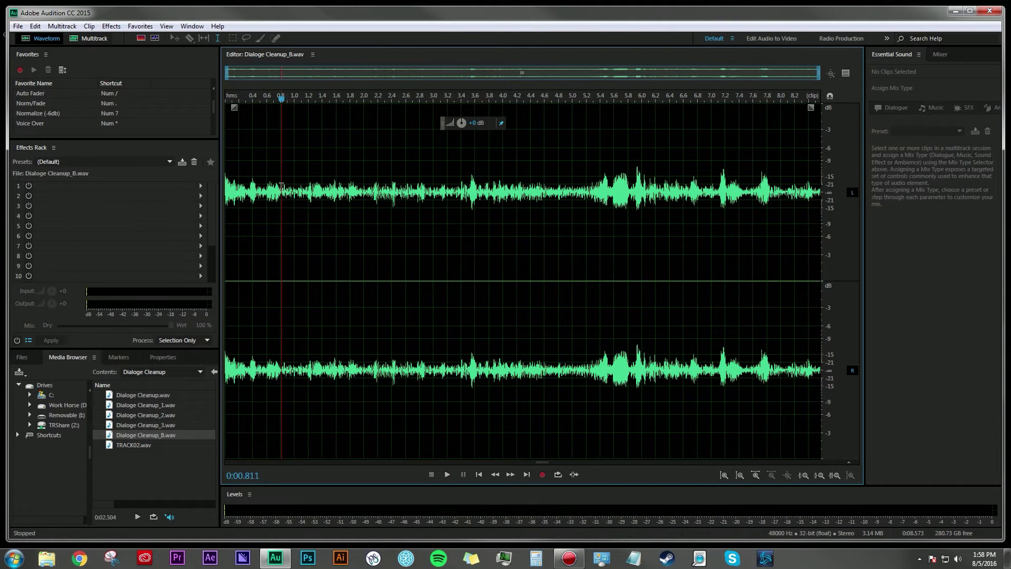
{"action": "left_click_drag", "start_coordinate": [280, 193], "coordinate": [305, 196]}
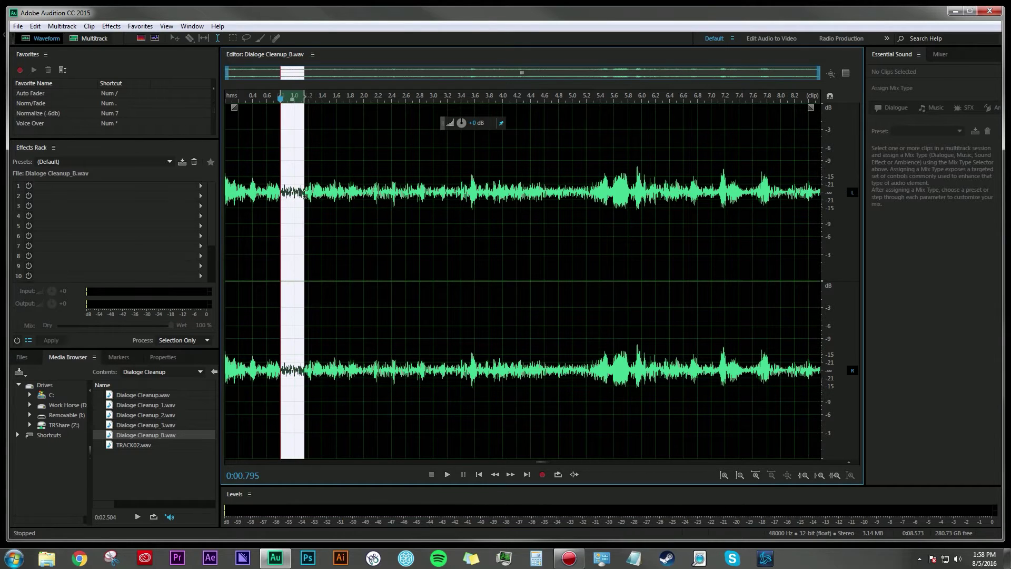
{"action": "key", "text": "space"}
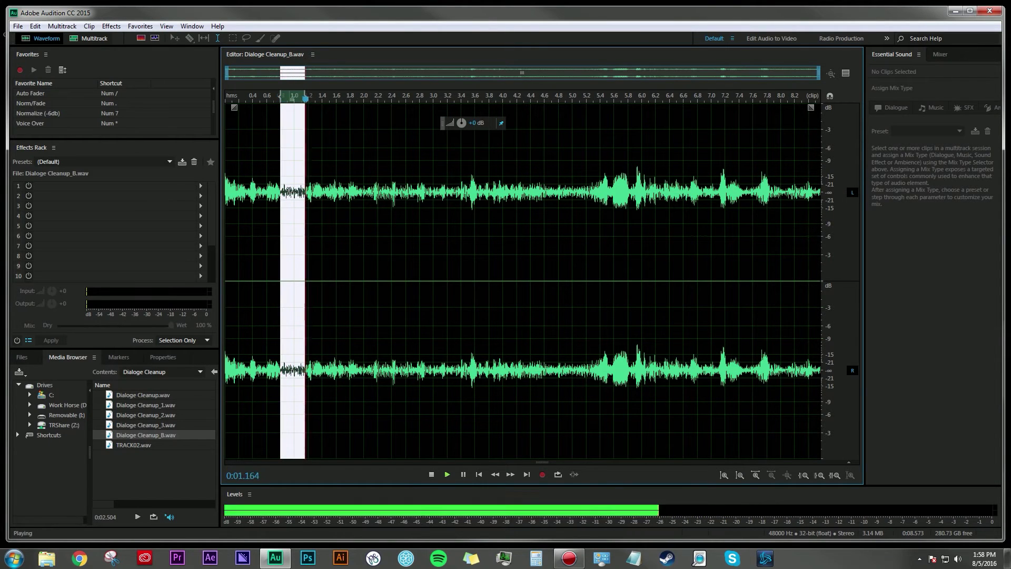
{"action": "key", "text": "space"}
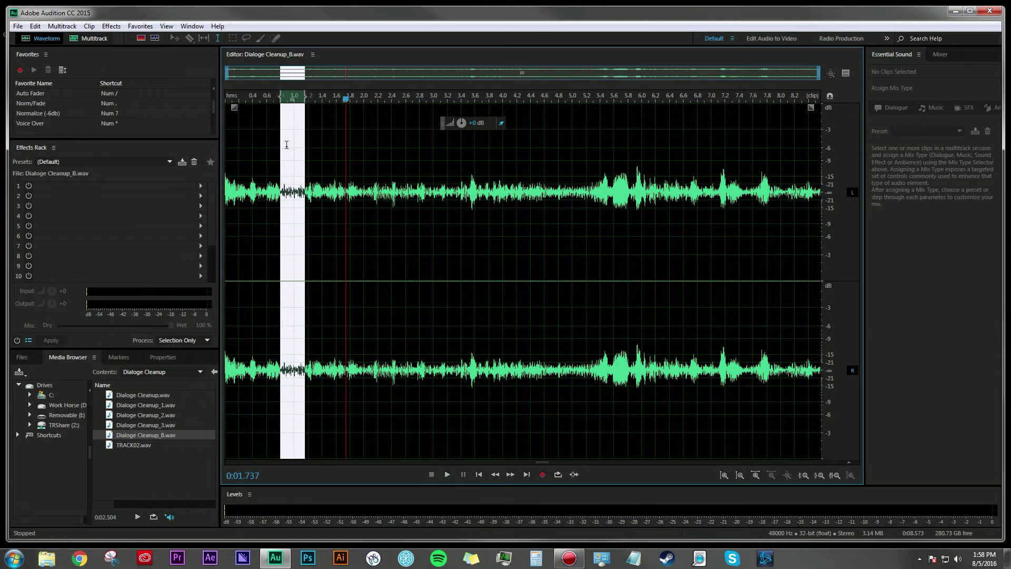
{"action": "left_click_drag", "start_coordinate": [304, 99], "coordinate": [279, 99]}
{"action": "left_click", "coordinate": [288, 97]}
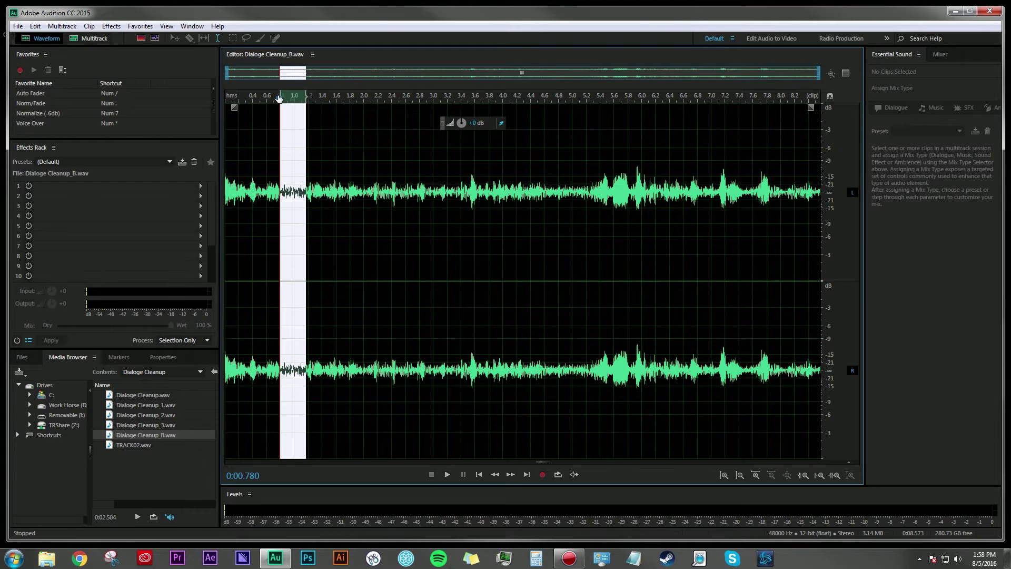
{"action": "left_click_drag", "start_coordinate": [279, 98], "coordinate": [285, 99]}
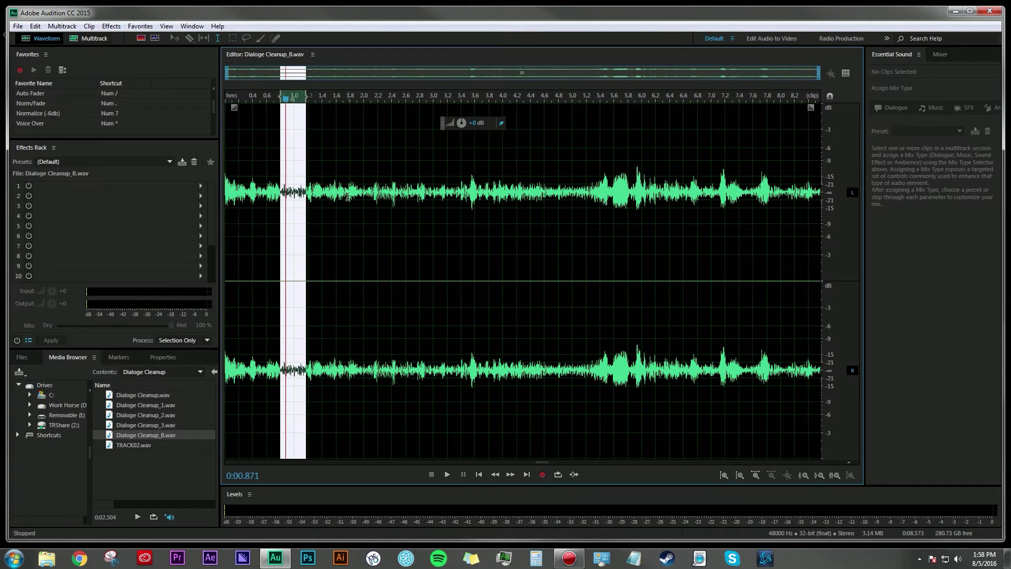
Capture a noise print from the selected quiet stretch, then clear the selection.
{"action": "left_click", "coordinate": [111, 27]}
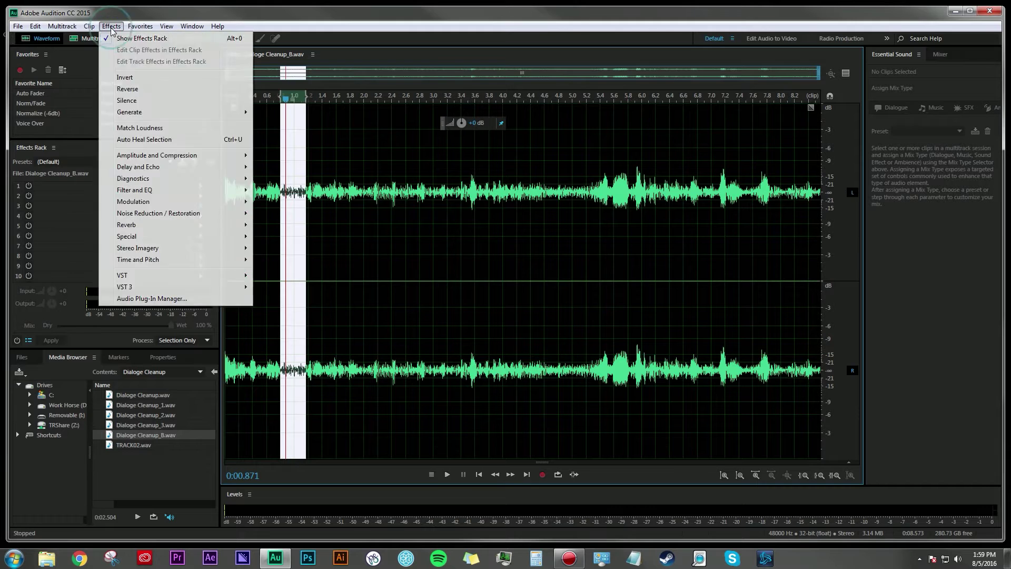
{"action": "mouse_move", "coordinate": [164, 213]}
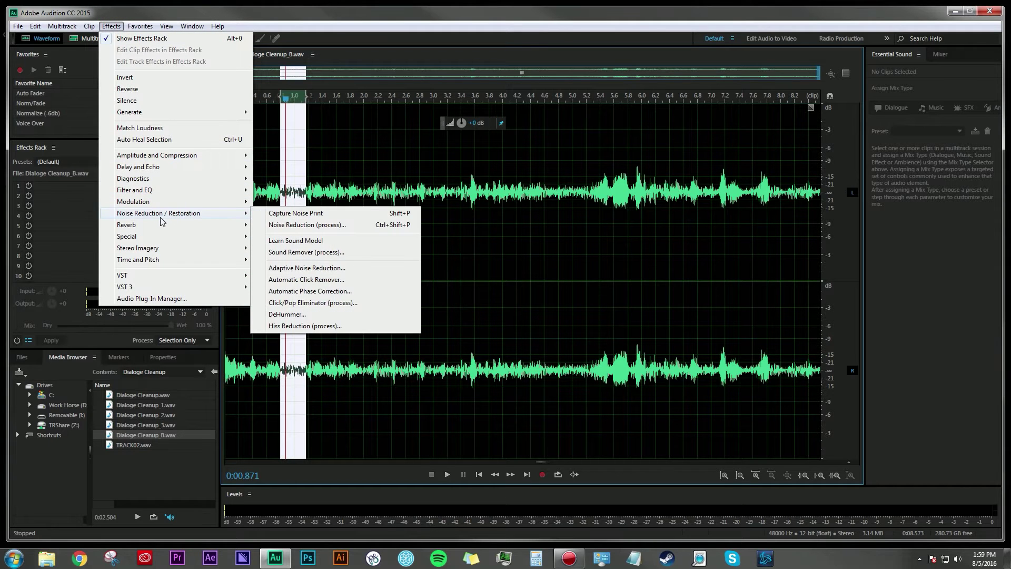
{"action": "left_click", "coordinate": [337, 216]}
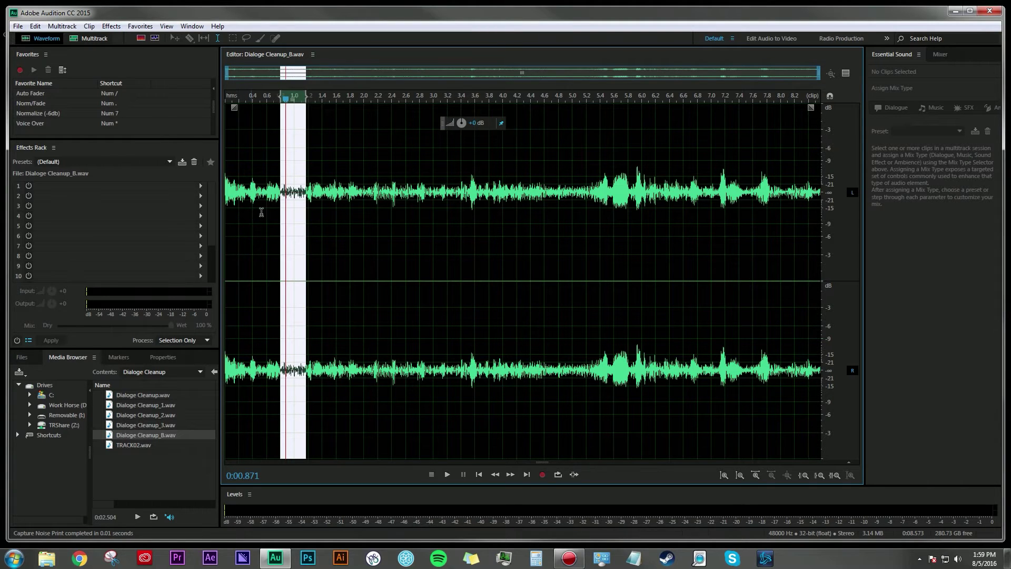
{"action": "left_click", "coordinate": [369, 221]}
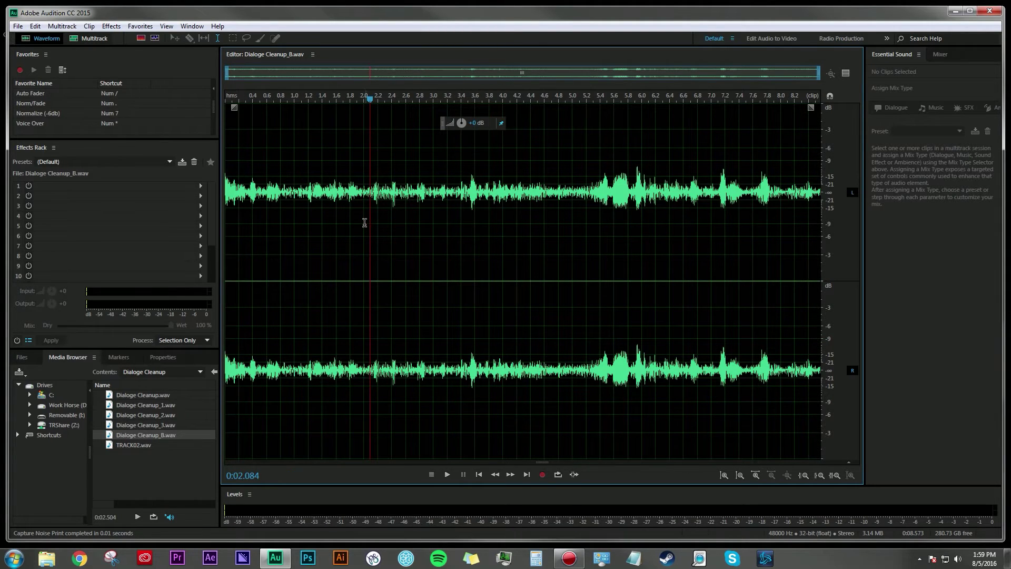
Select the entire waveform and open the Noise Reduction (process) effect.
{"action": "key", "text": "ctrl+a"}
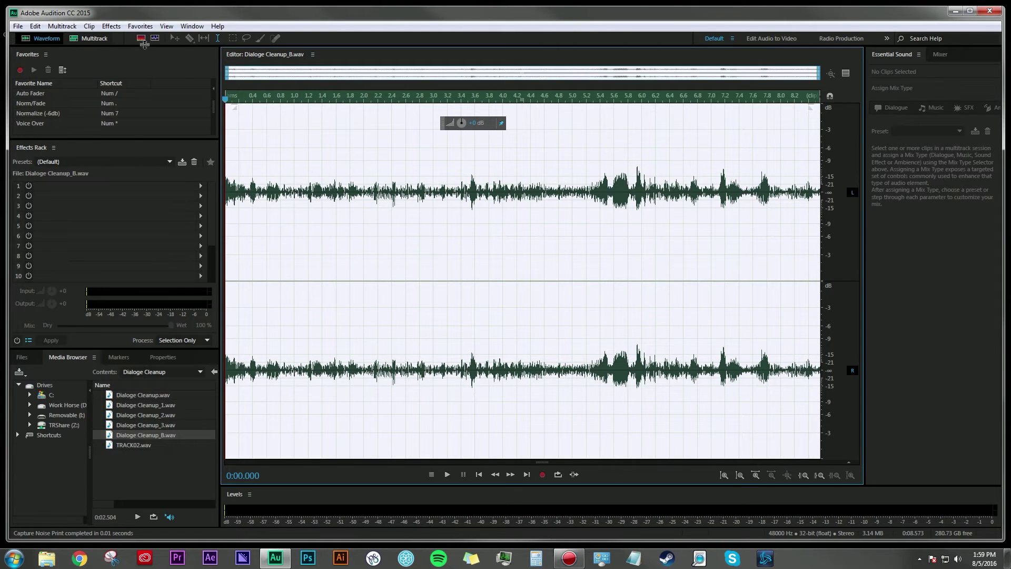
{"action": "left_click", "coordinate": [112, 27]}
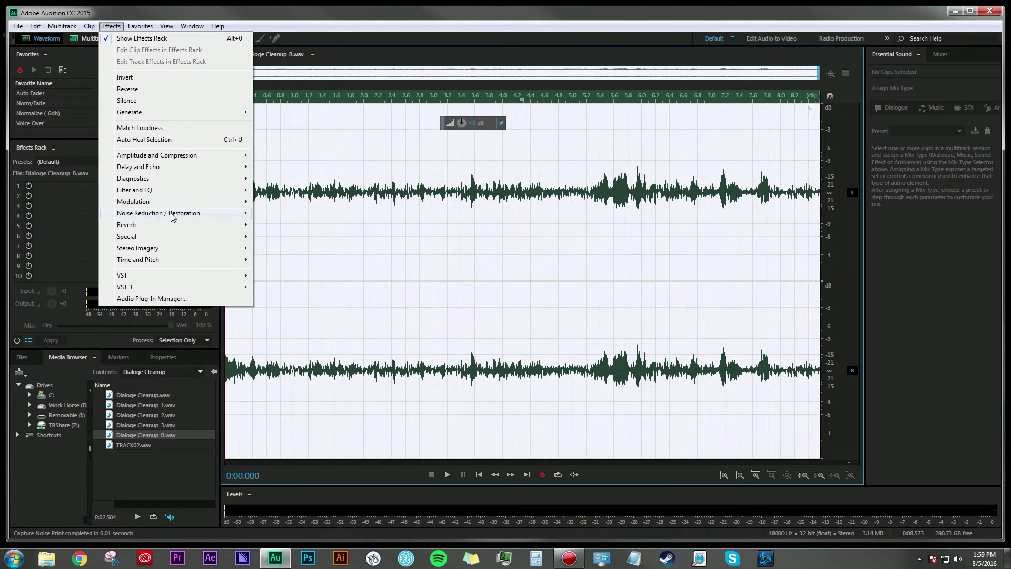
{"action": "mouse_move", "coordinate": [172, 217]}
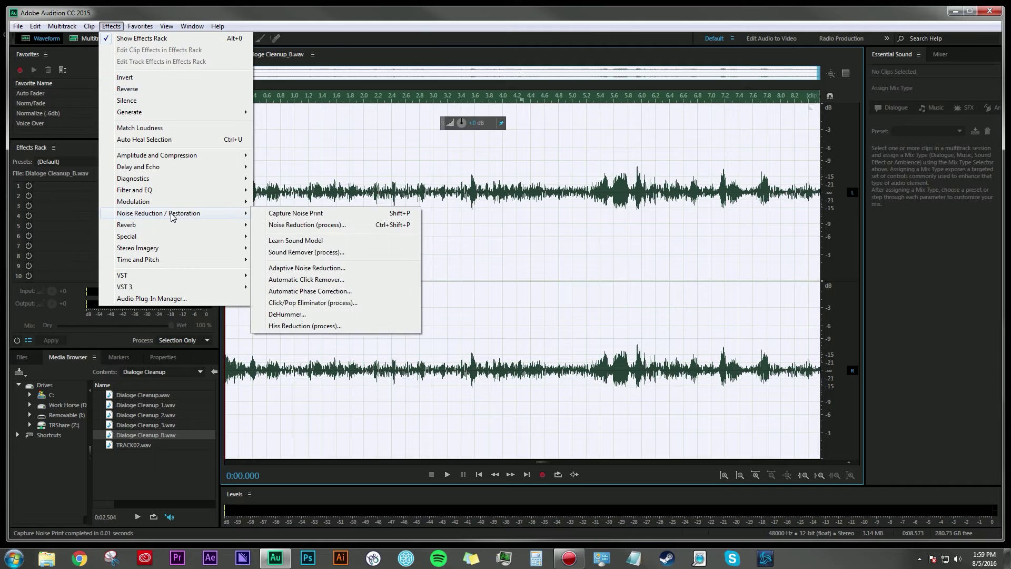
{"action": "left_click", "coordinate": [301, 226]}
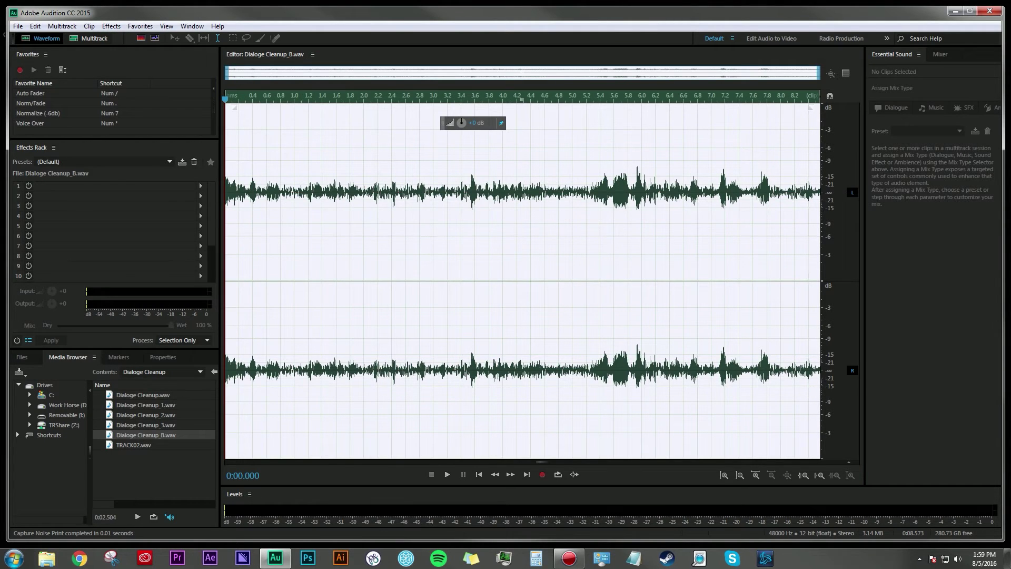
Reposition the Noise Reduction dialog and turn on looped preview.
{"action": "left_click_drag", "start_coordinate": [567, 128], "coordinate": [414, 98]}
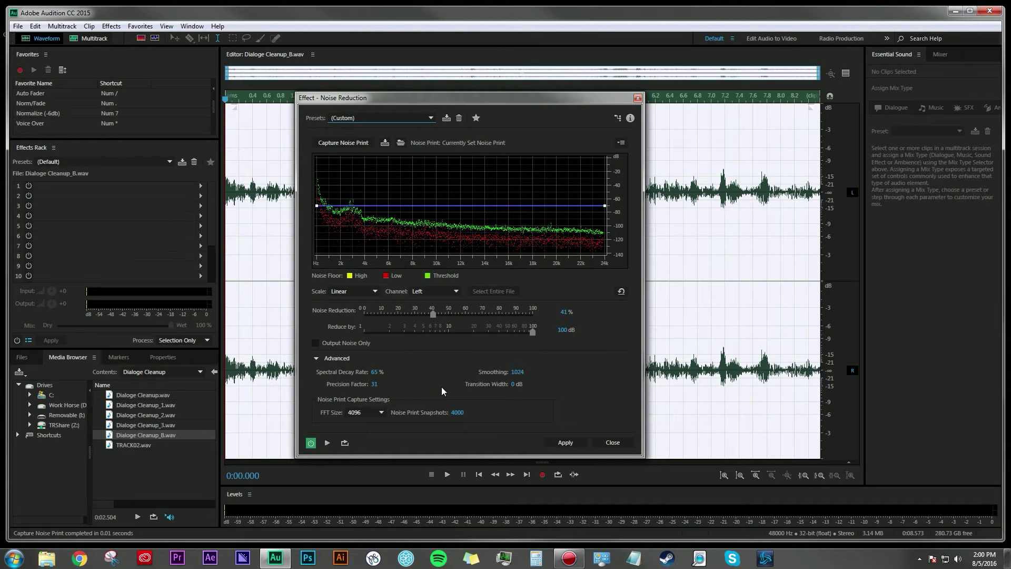
{"action": "left_click_drag", "start_coordinate": [474, 98], "coordinate": [645, 104]}
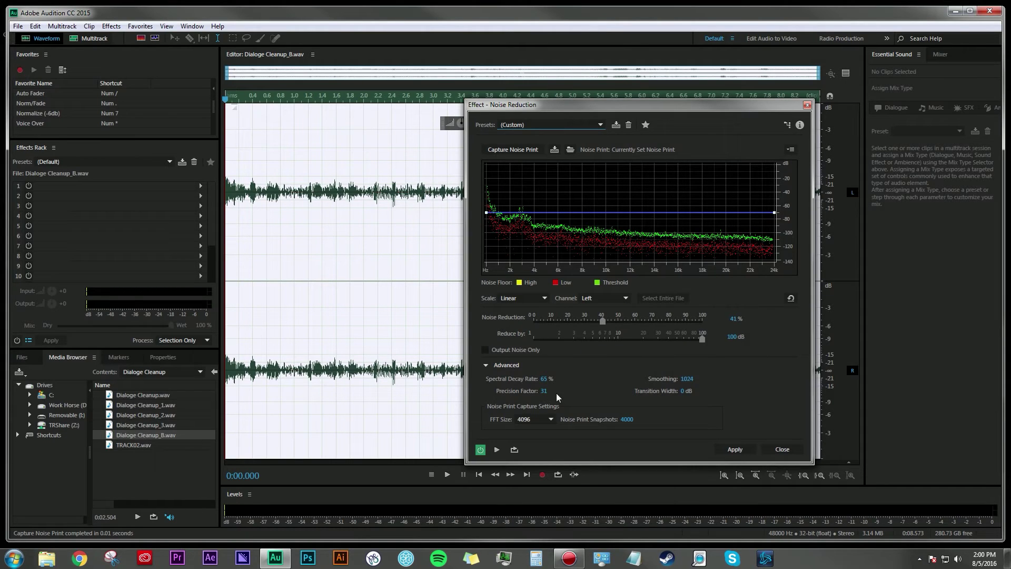
{"action": "left_click", "coordinate": [515, 449]}
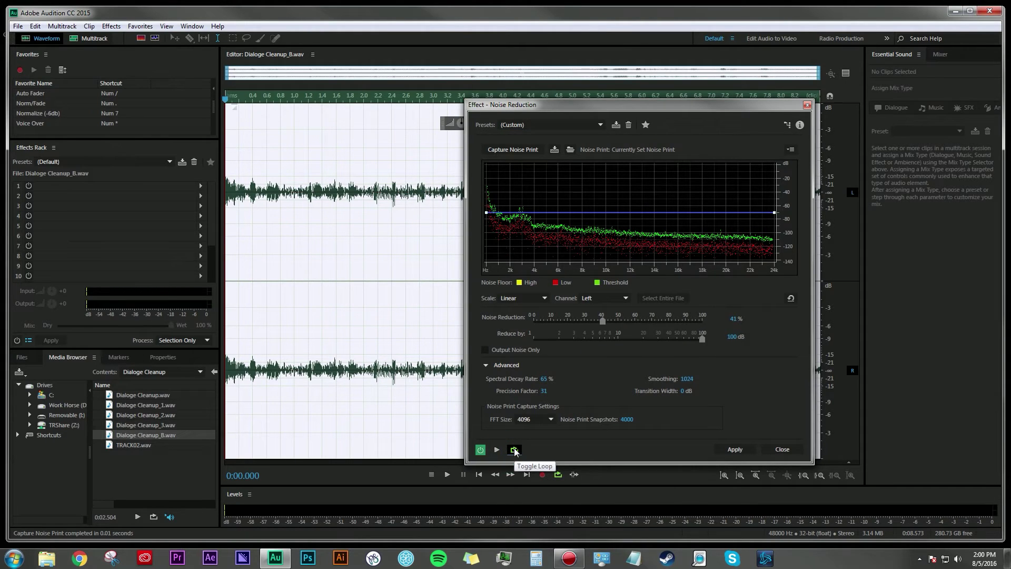
Preview the clip while adjusting the Noise Reduction amount, ending at 64%.
{"action": "left_click_drag", "start_coordinate": [578, 105], "coordinate": [526, 97]}
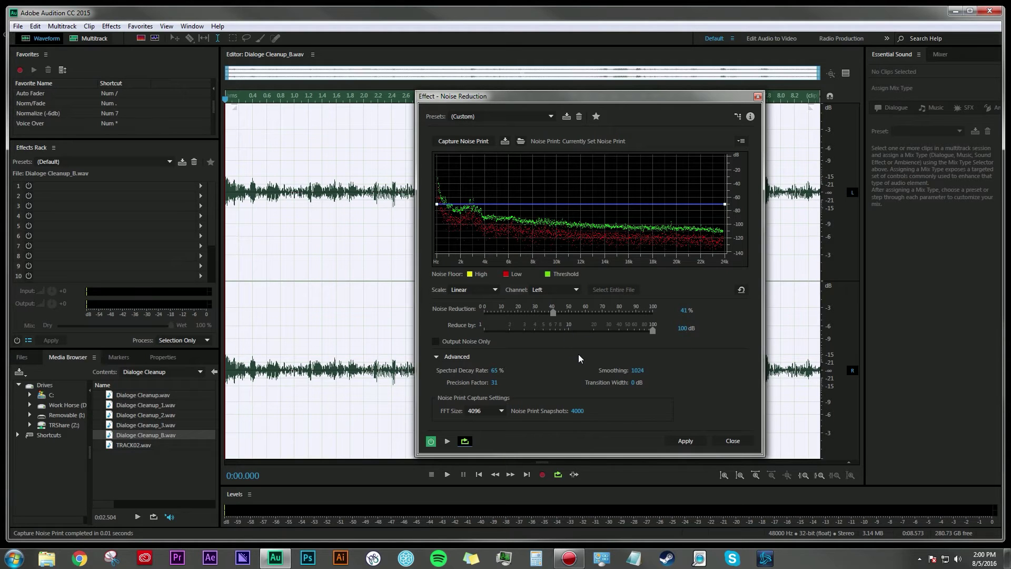
{"action": "key", "text": "space"}
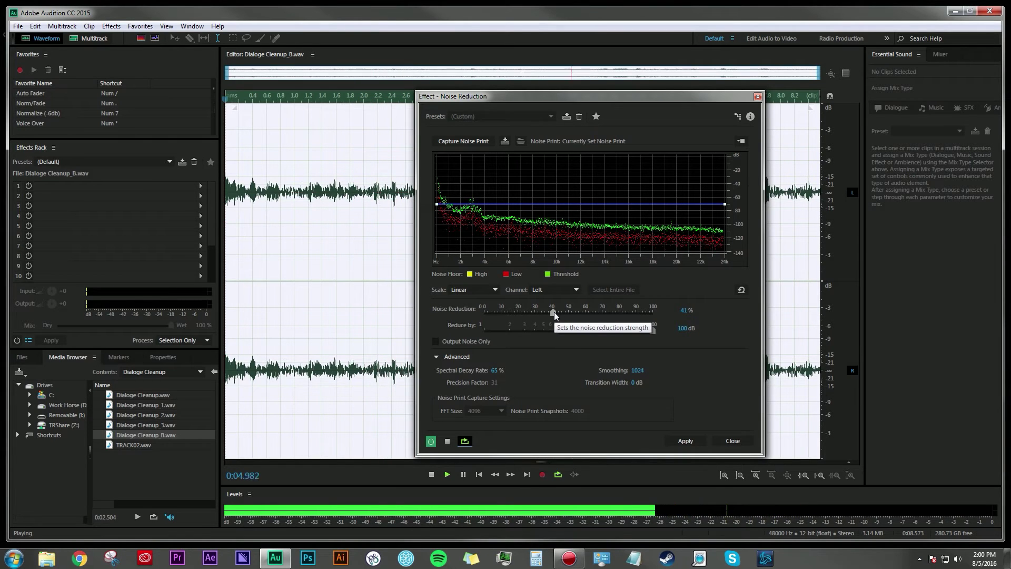
{"action": "left_click_drag", "start_coordinate": [554, 312], "coordinate": [607, 315]}
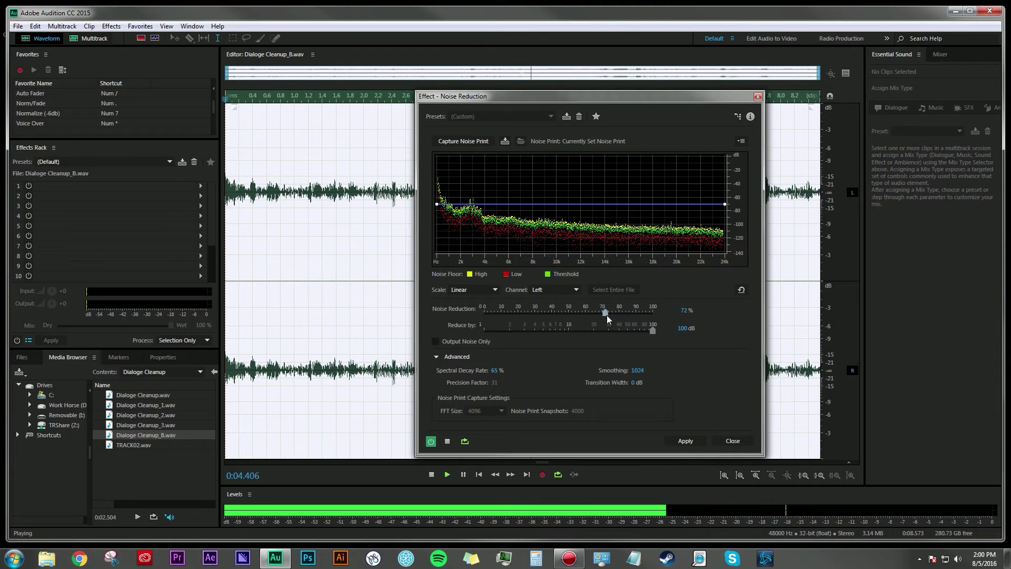
{"action": "left_click_drag", "start_coordinate": [607, 315], "coordinate": [604, 315]}
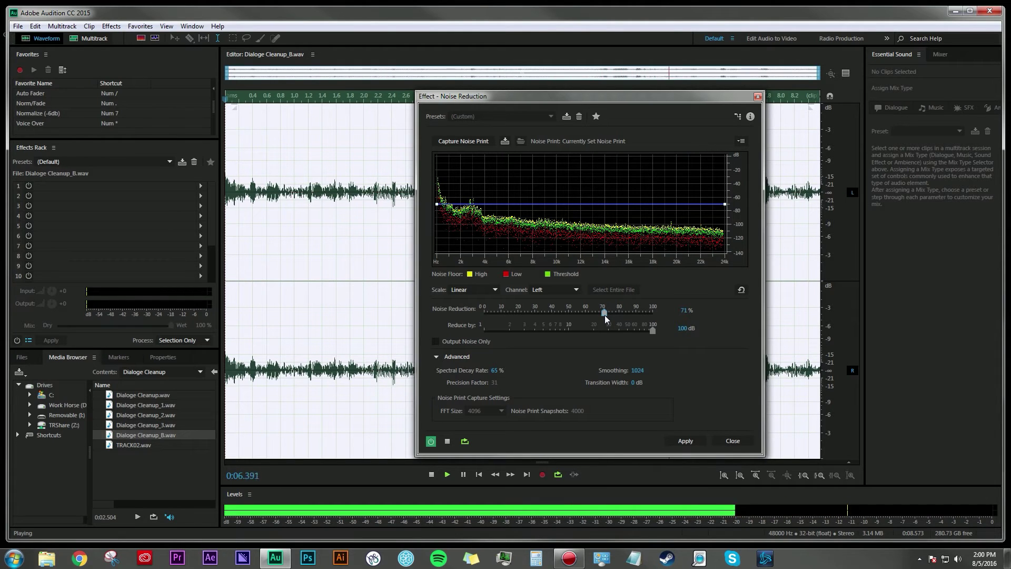
{"action": "left_click_drag", "start_coordinate": [611, 99], "coordinate": [712, 93]}
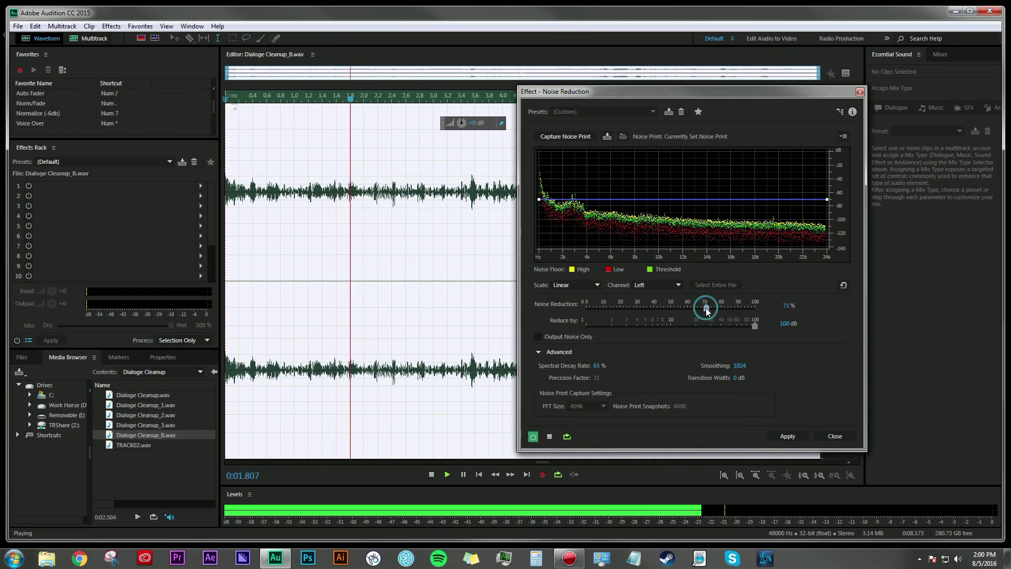
{"action": "left_click_drag", "start_coordinate": [707, 309], "coordinate": [694, 308]}
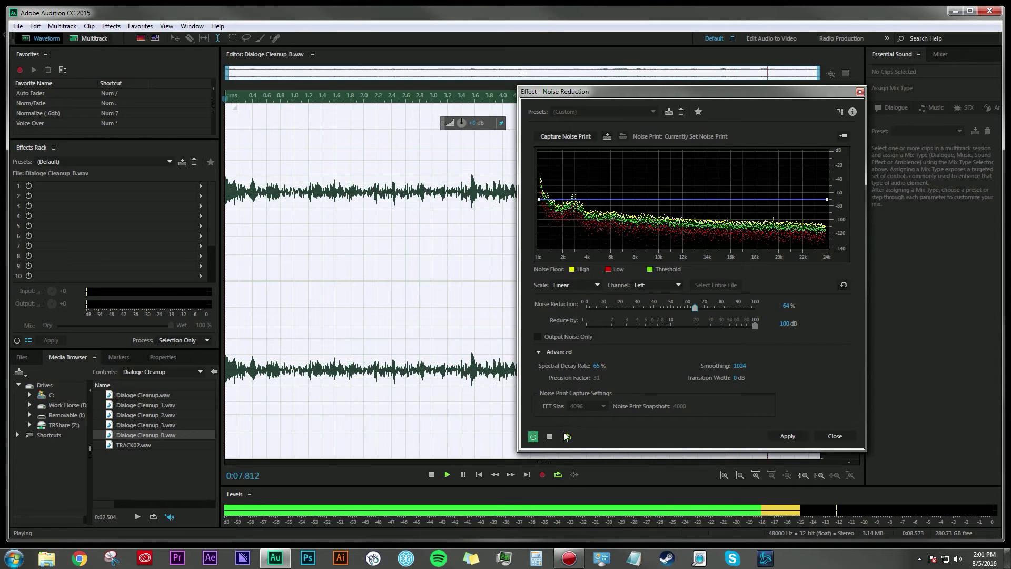
{"action": "left_click", "coordinate": [549, 442]}
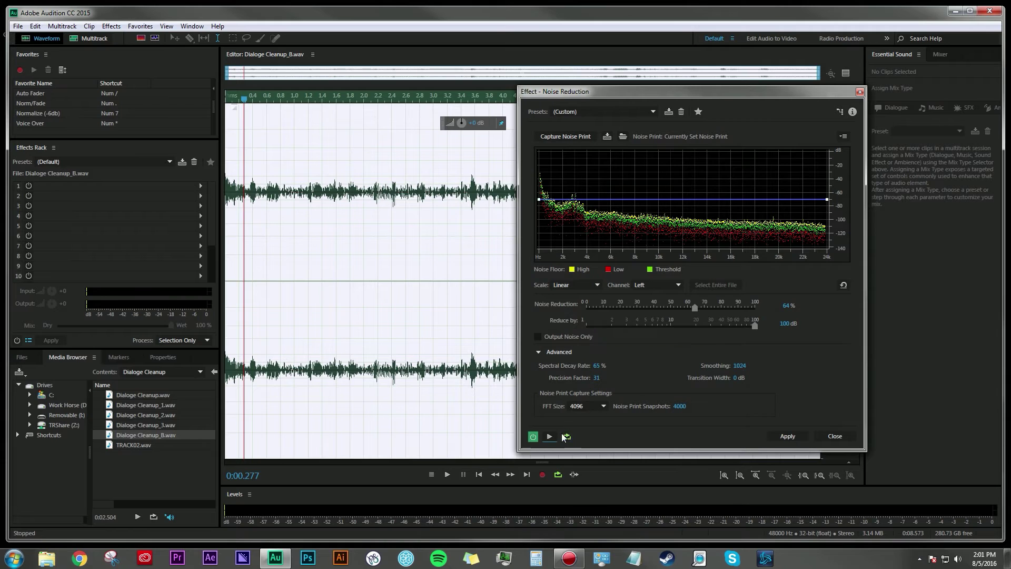
{"action": "left_click", "coordinate": [533, 437]}
{"action": "key", "text": "space"}
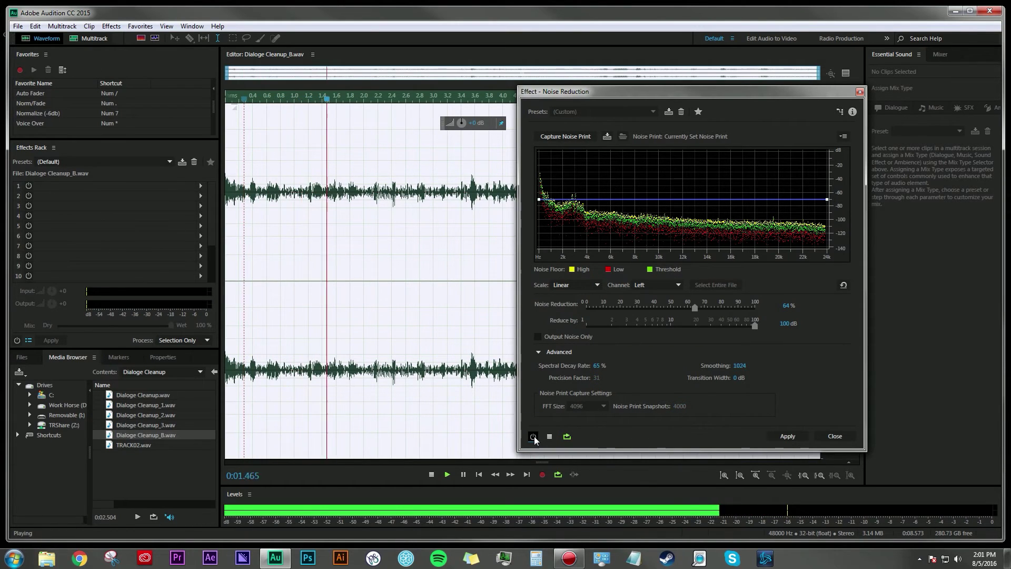
{"action": "key", "text": "space"}
{"action": "left_click", "coordinate": [533, 437]}
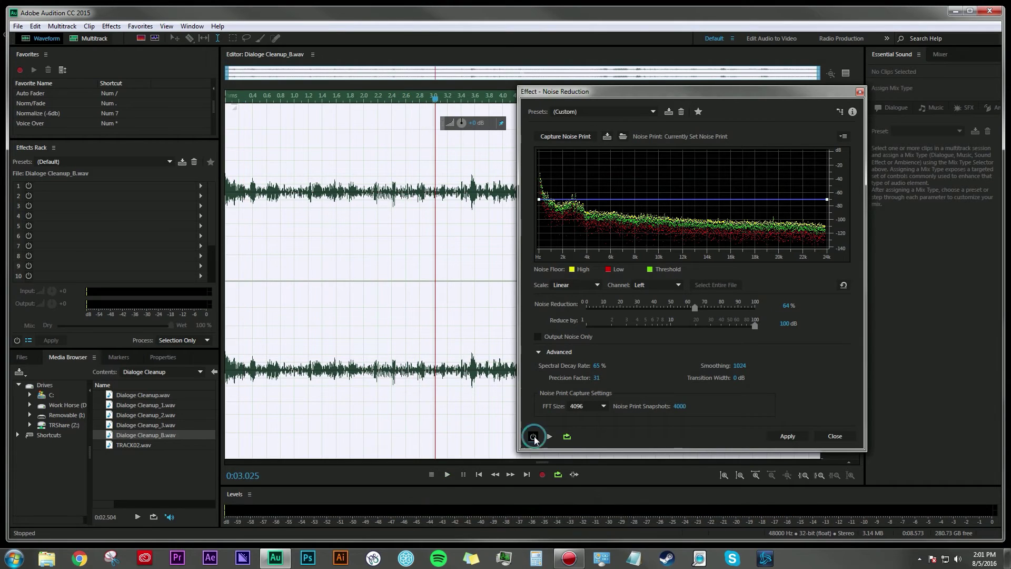
{"action": "left_click_drag", "start_coordinate": [431, 98], "coordinate": [213, 108]}
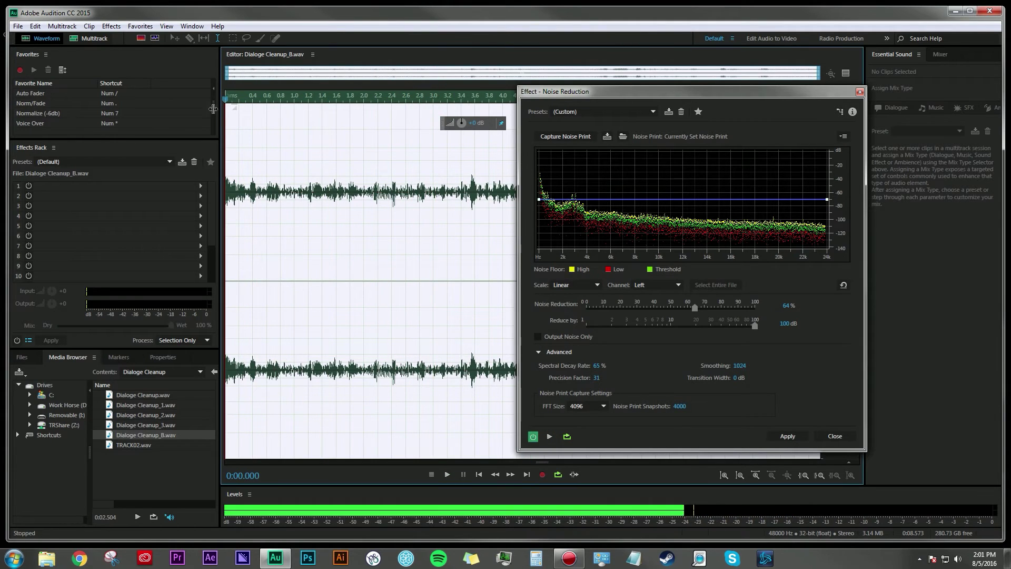
{"action": "left_click", "coordinate": [549, 436]}
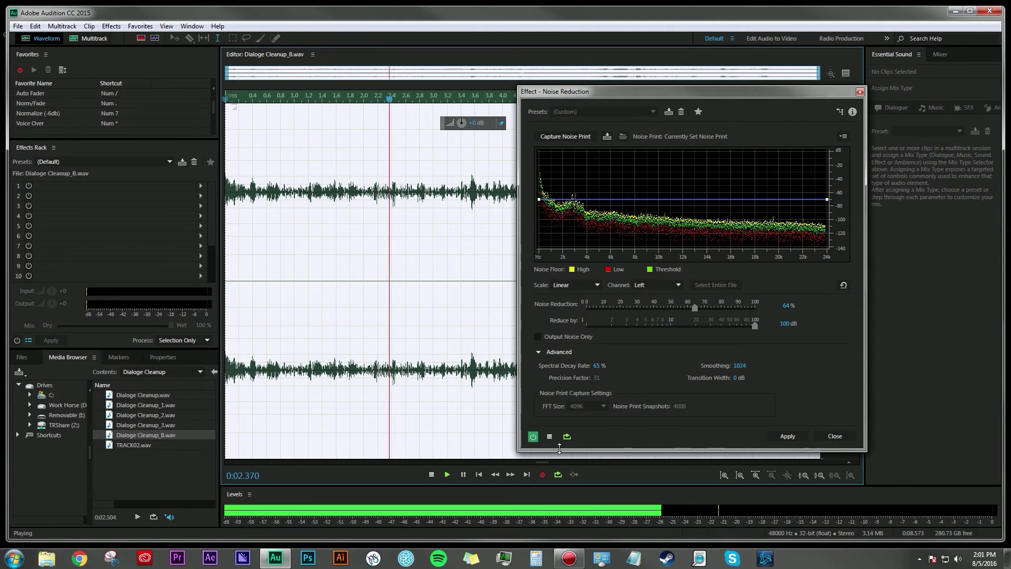
{"action": "key", "text": "space"}
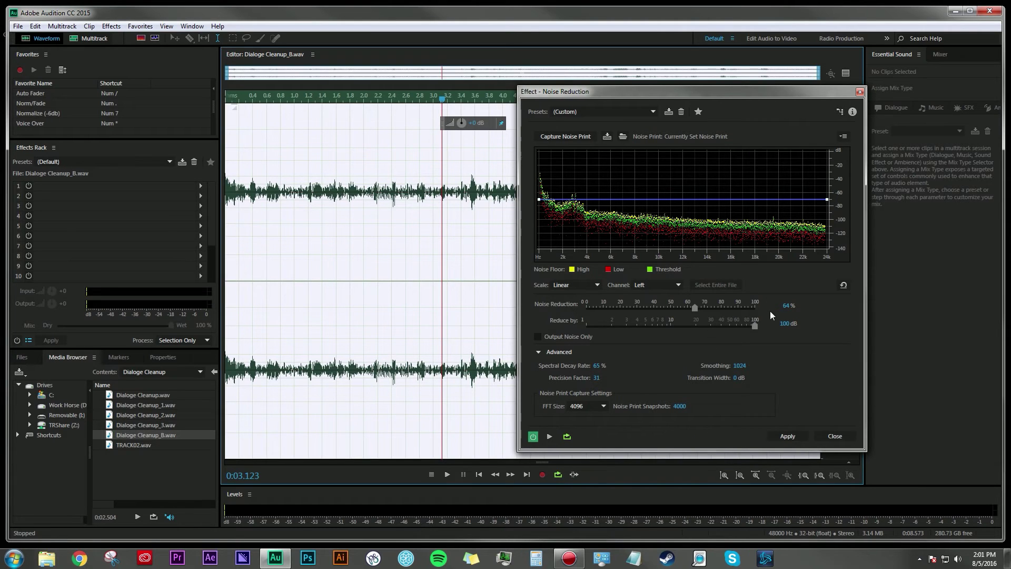
Try Noise Reduction amounts of 51% and 62%, settling at 58%.
{"action": "left_click_drag", "start_coordinate": [791, 306], "coordinate": [781, 308]}
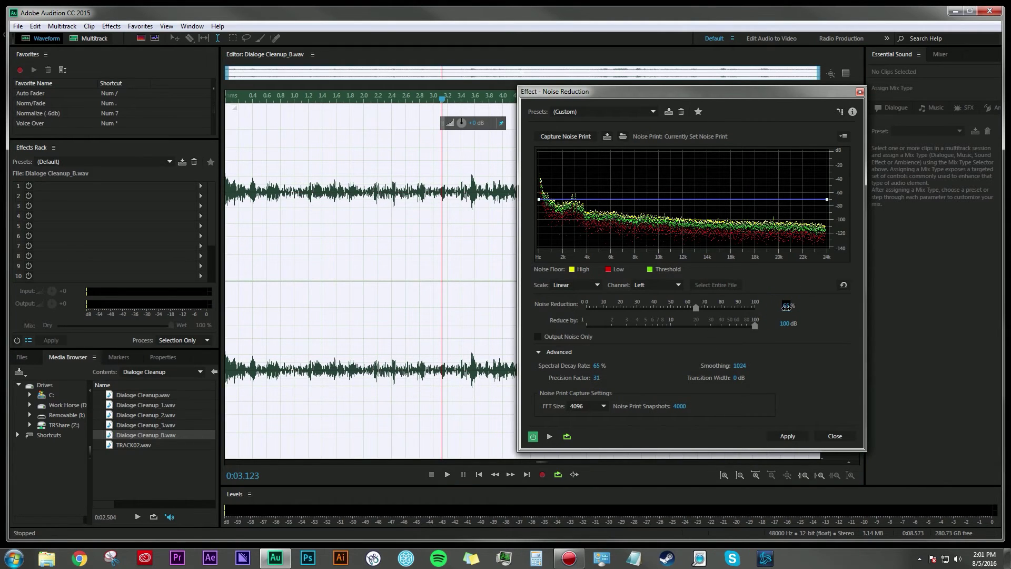
{"action": "left_click_drag", "start_coordinate": [673, 308], "coordinate": [688, 309]}
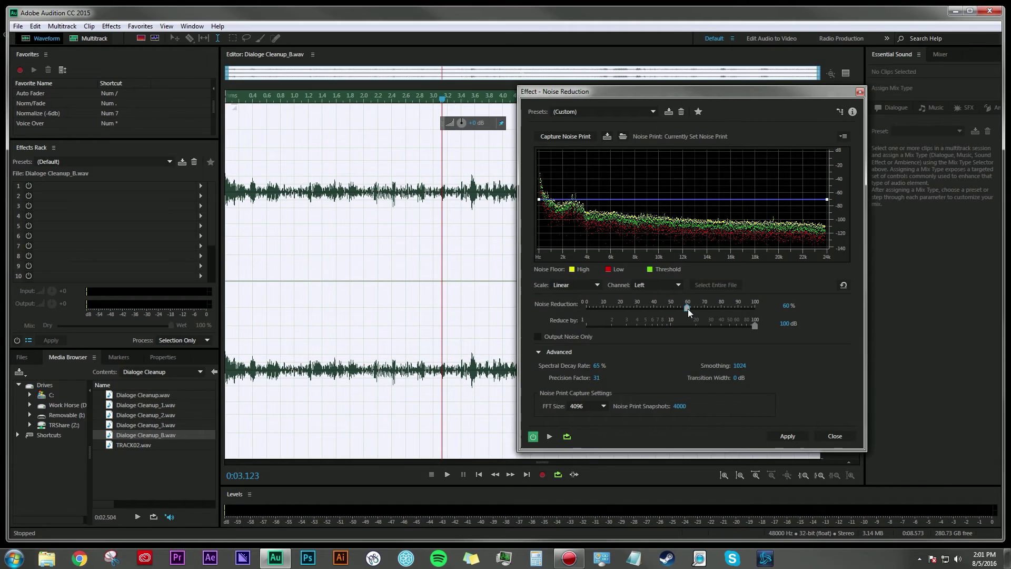
{"action": "left_click_drag", "start_coordinate": [688, 309], "coordinate": [685, 308]}
{"action": "left_click_drag", "start_coordinate": [733, 91], "coordinate": [789, 110]}
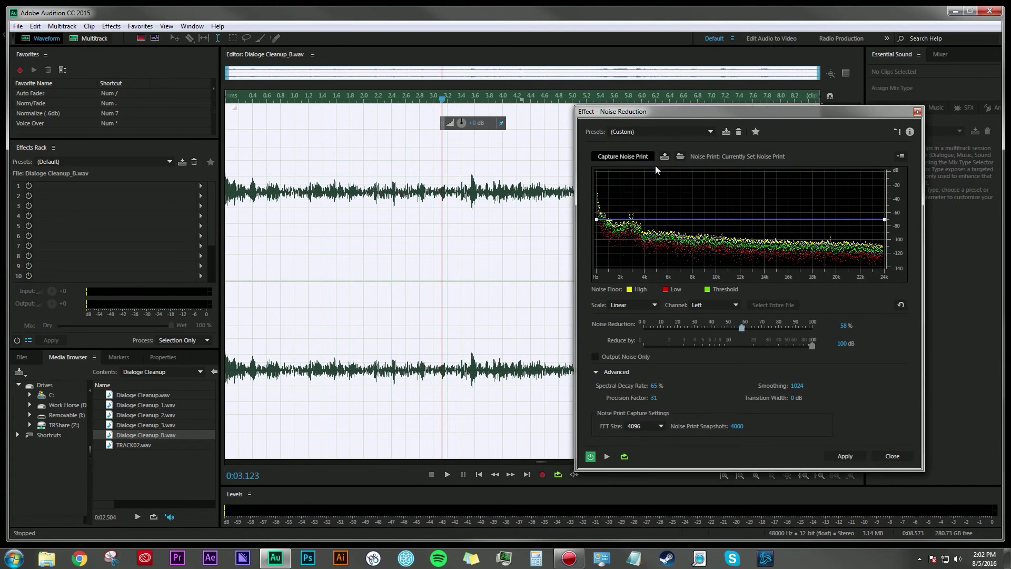
{"action": "left_click_drag", "start_coordinate": [688, 111], "coordinate": [691, 107]}
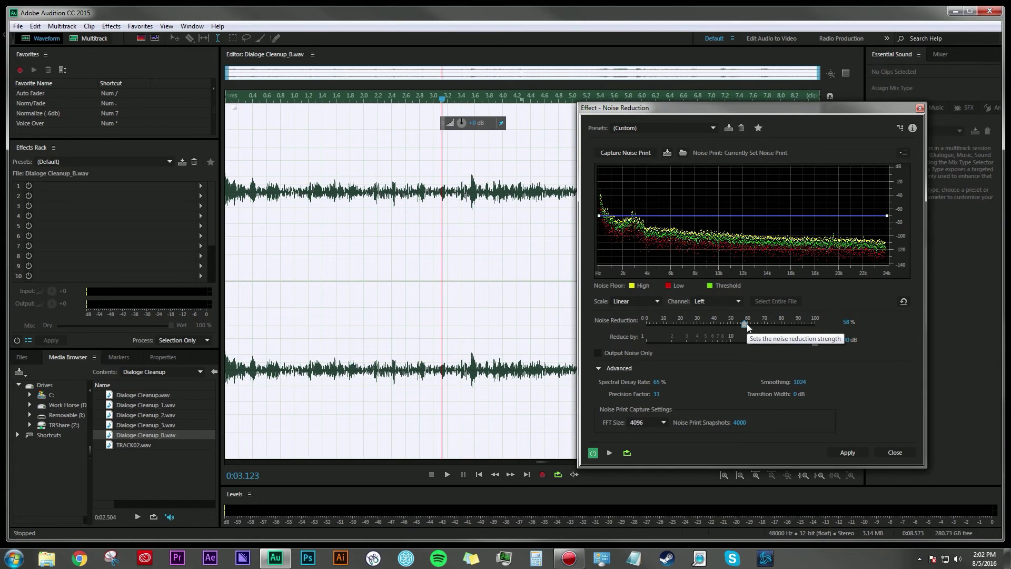
Preview with Noise Reduction pushed to 100%, then lower the amount to 60%.
{"action": "left_click", "coordinate": [609, 453]}
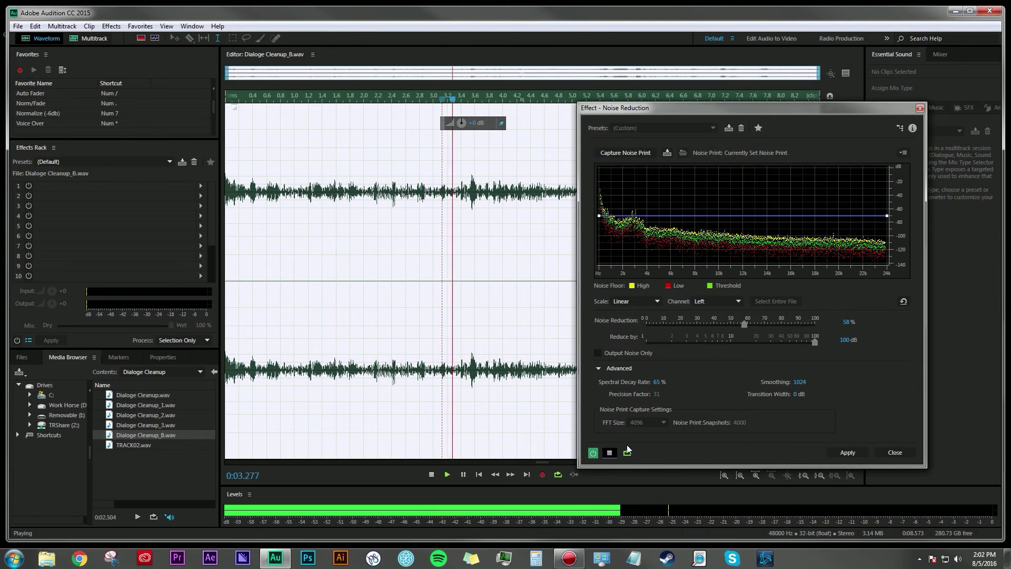
{"action": "left_click_drag", "start_coordinate": [744, 323], "coordinate": [820, 331]}
{"action": "left_click_drag", "start_coordinate": [746, 107], "coordinate": [607, 95]}
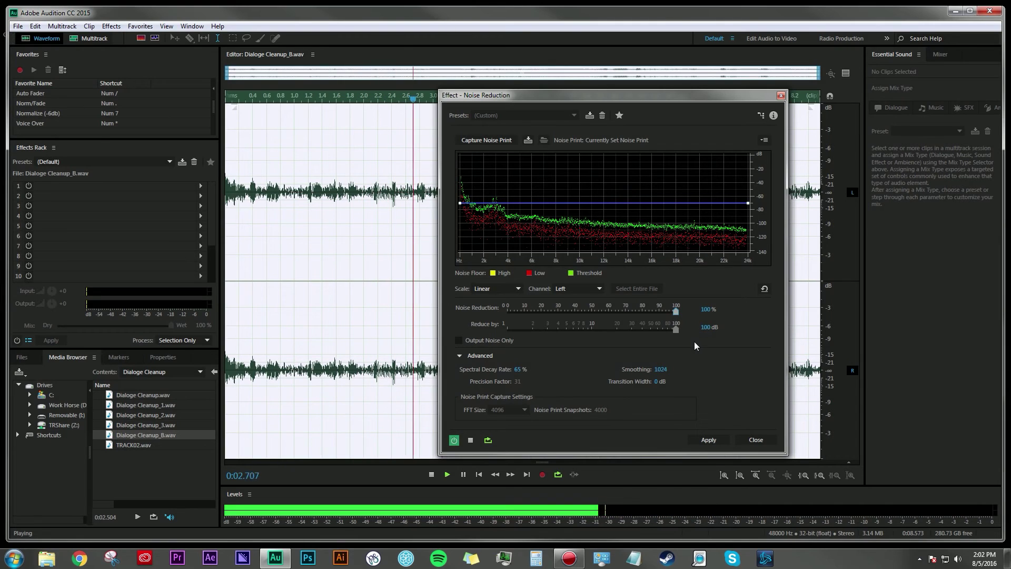
{"action": "key", "text": "space"}
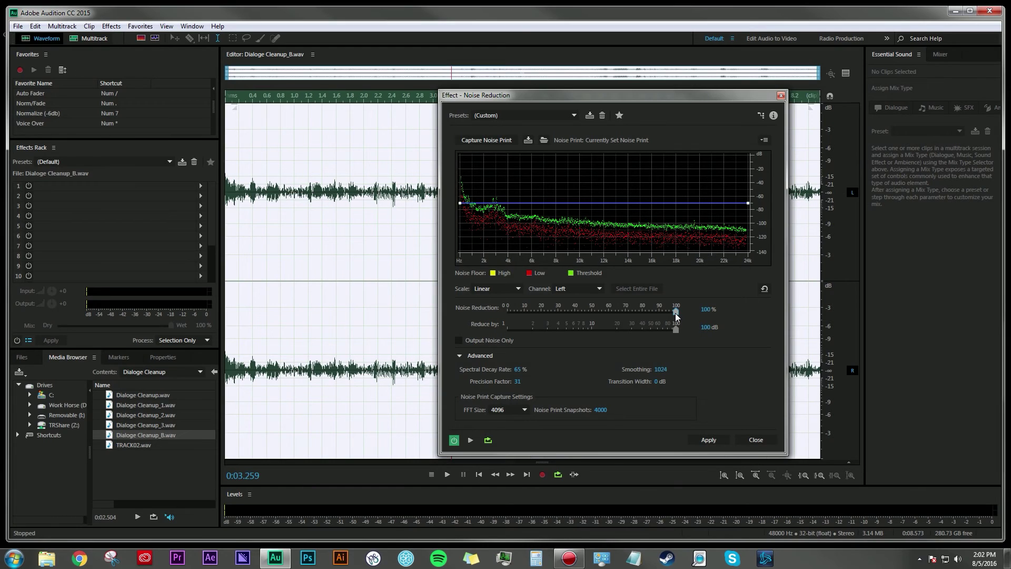
{"action": "left_click_drag", "start_coordinate": [676, 314], "coordinate": [608, 311]}
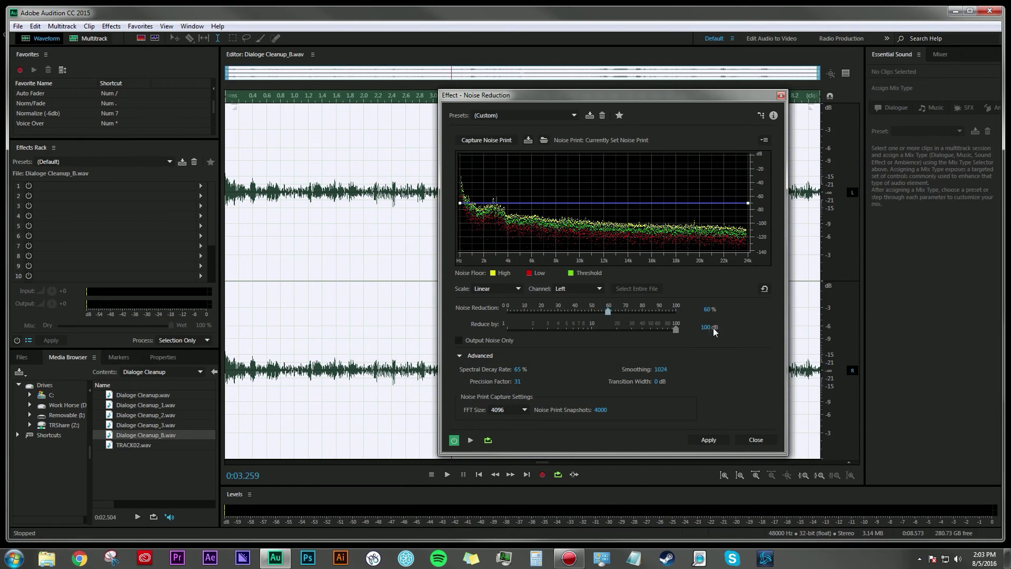
Apply Noise Reduction at 60% to Dialoge Cleanup_B.wav.
{"action": "left_click", "coordinate": [709, 439]}
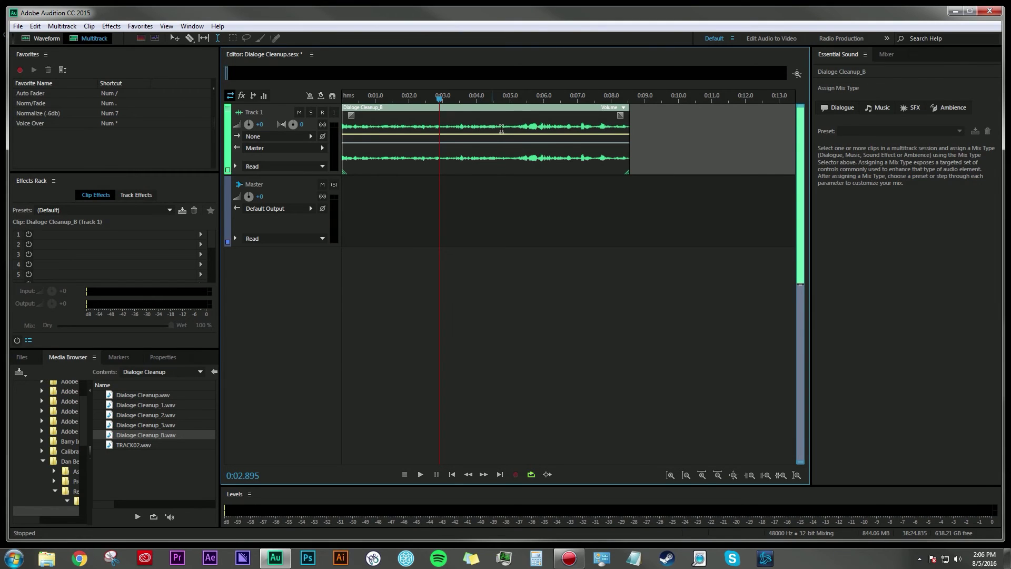
In the Essential Sound panel, assign the Dialogue mix type to Dialoge Cleanup_B.
{"action": "left_click", "coordinate": [832, 57]}
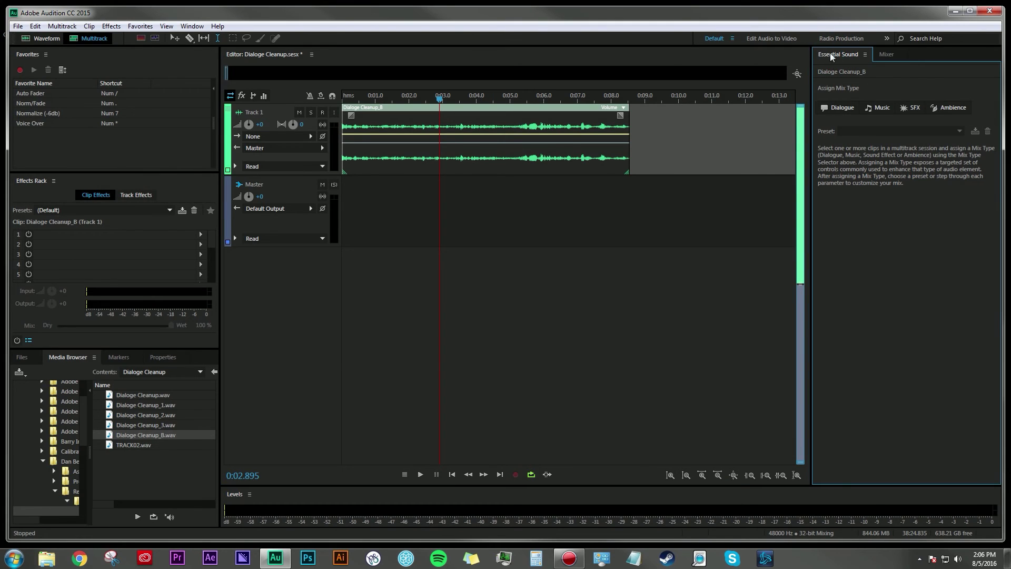
{"action": "left_click", "coordinate": [560, 109]}
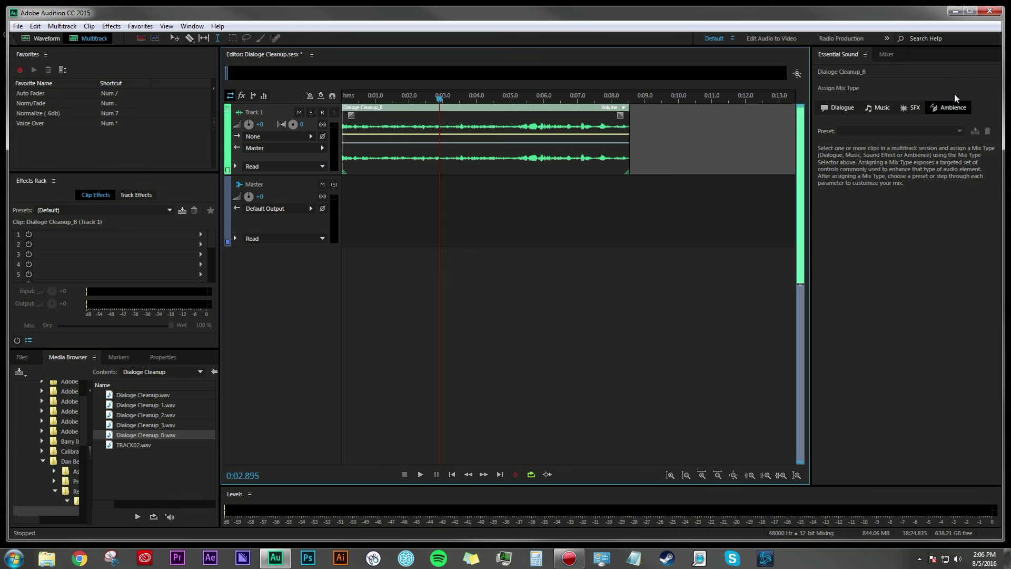
{"action": "left_click", "coordinate": [879, 107]}
{"action": "left_click", "coordinate": [841, 109]}
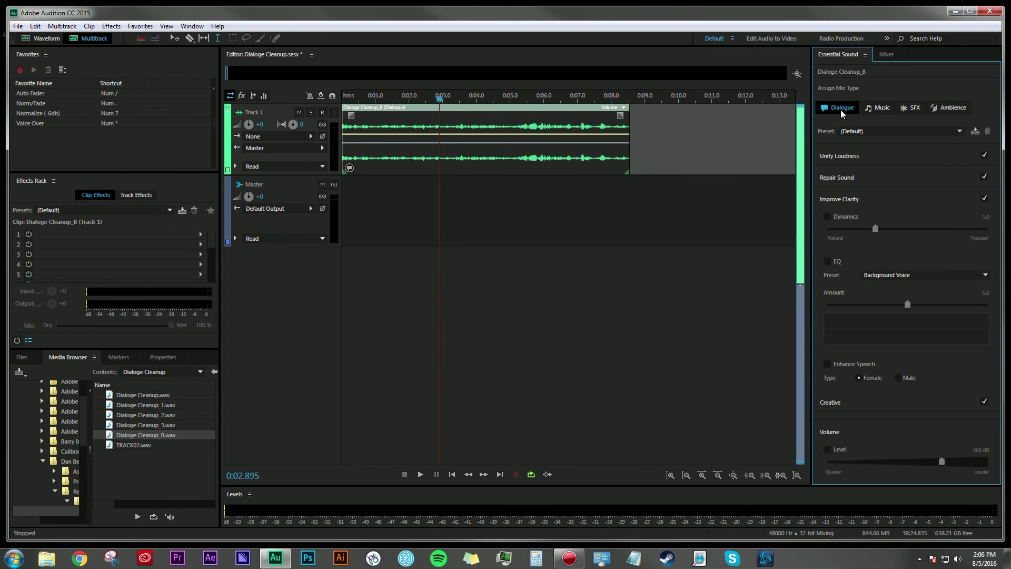
Under Repair Sound, enable Reduce Noise and raise its amount to about 6.8.
{"action": "left_click", "coordinate": [840, 178]}
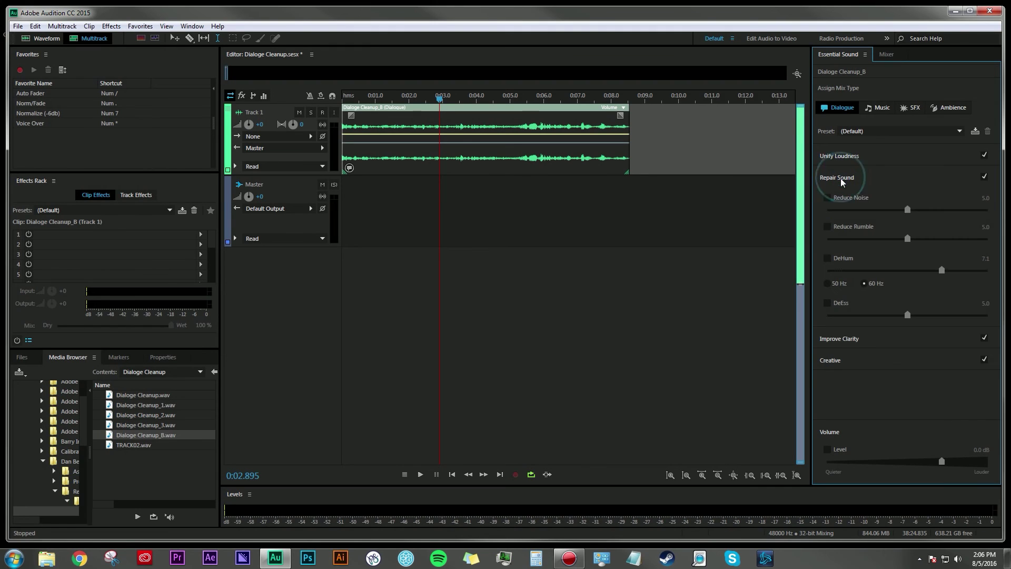
{"action": "left_click", "coordinate": [828, 198]}
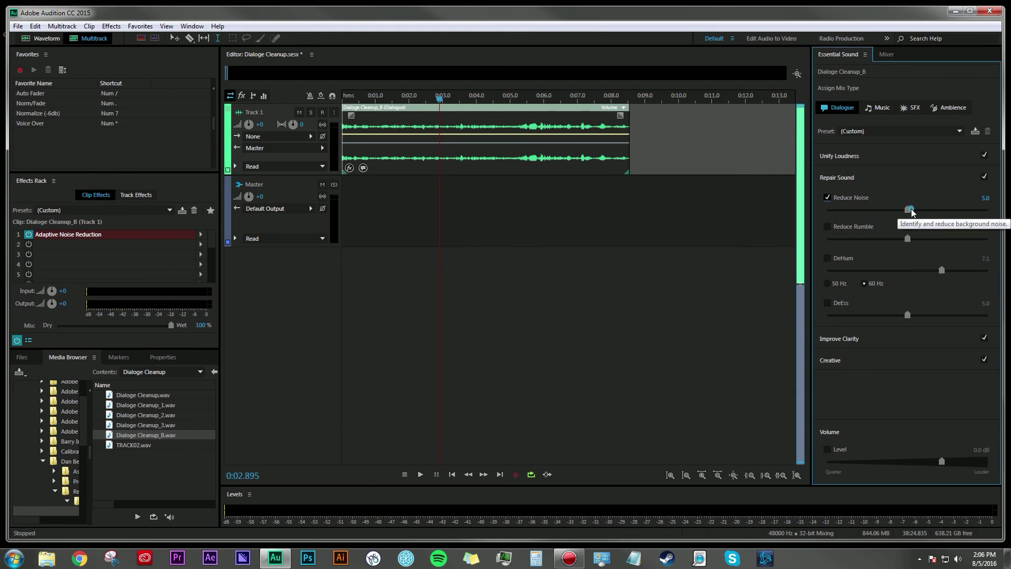
{"action": "mouse_move", "coordinate": [909, 210]}
{"action": "left_mouse_down"}
{"action": "mouse_move", "coordinate": [947, 210]}
{"action": "mouse_move", "coordinate": [921, 216]}
{"action": "left_mouse_up"}
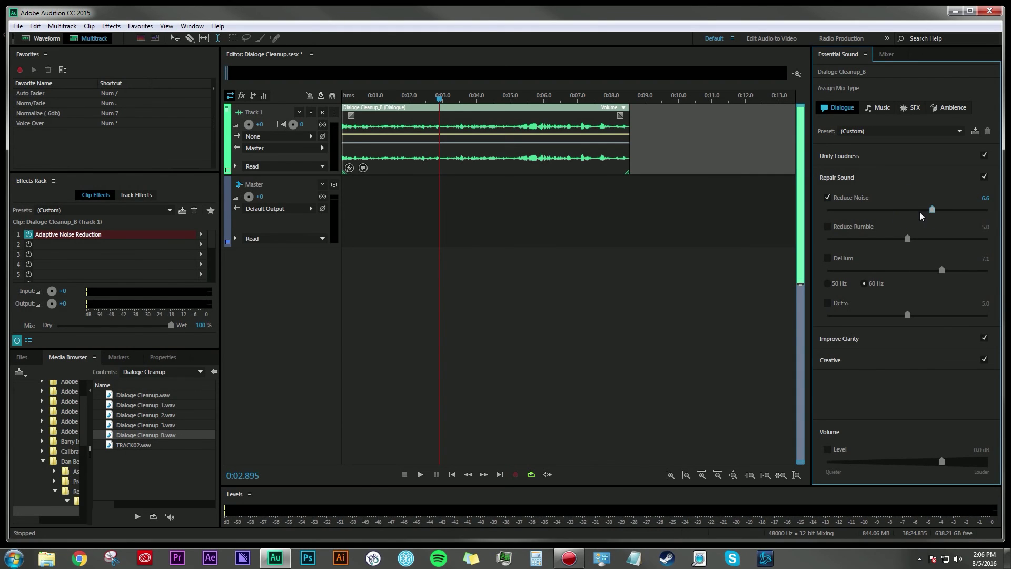
Toggle Reduce Noise off and on to compare with the original, leaving it enabled.
{"action": "left_click", "coordinate": [830, 200]}
{"action": "left_click", "coordinate": [831, 201]}
{"action": "left_click", "coordinate": [831, 200]}
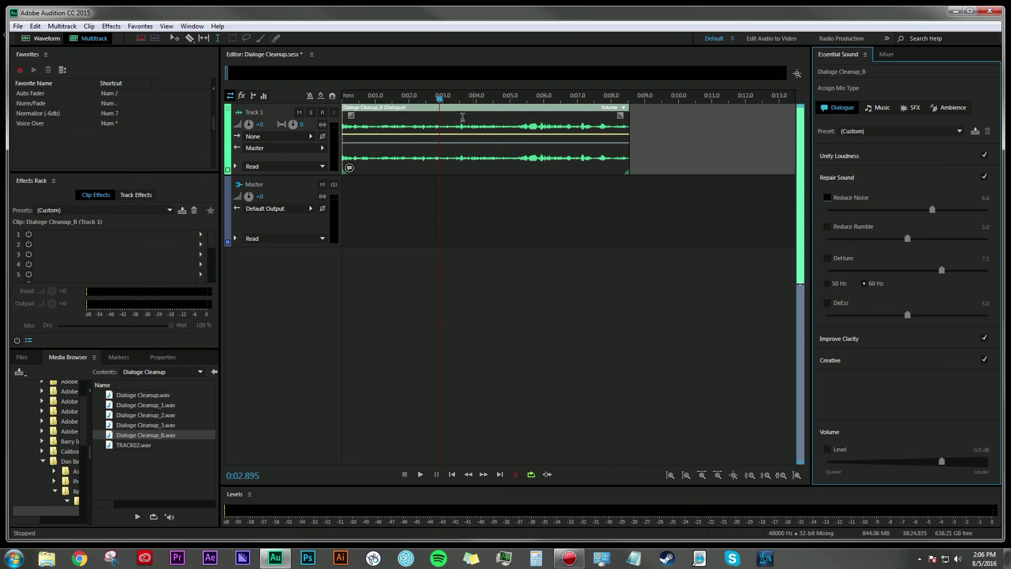
{"action": "left_click", "coordinate": [602, 147]}
{"action": "left_click", "coordinate": [828, 199]}
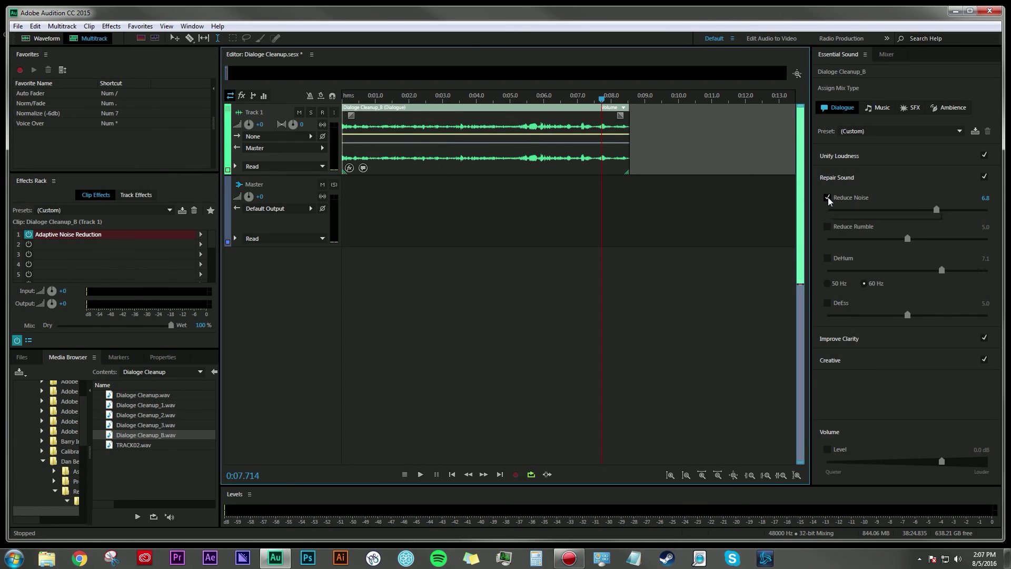